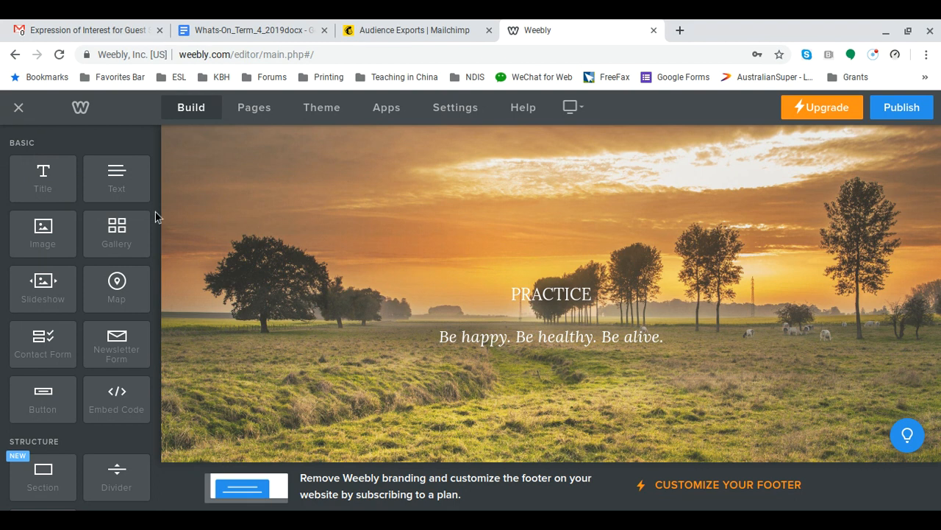
{"action": "left_click_drag", "start_coordinate": [69, 175], "coordinate": [70, 178]}
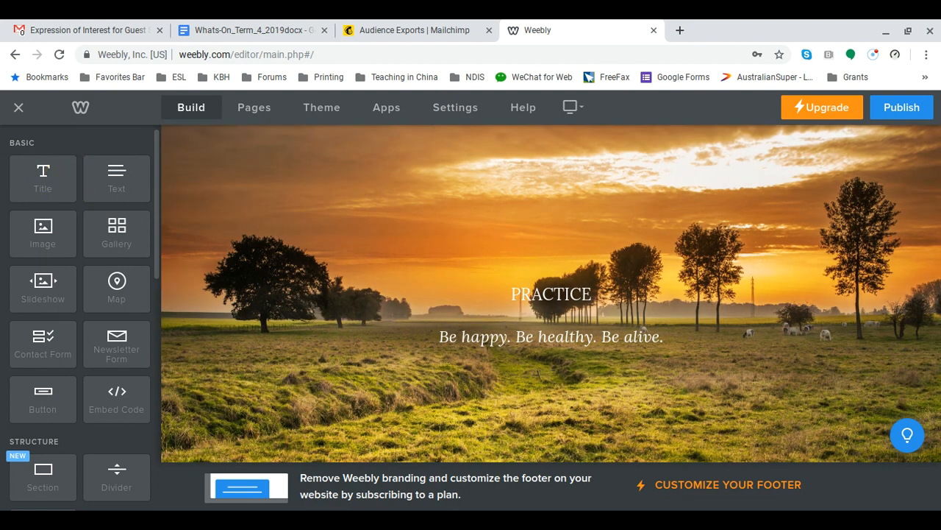
{"action": "left_click_drag", "start_coordinate": [42, 179], "coordinate": [116, 293]}
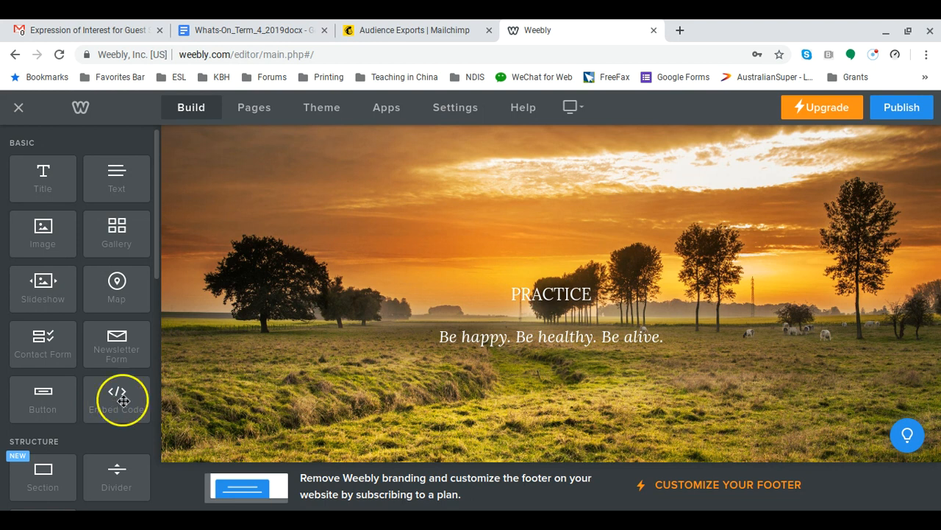
{"action": "left_click_drag", "start_coordinate": [121, 400], "coordinate": [379, 258]}
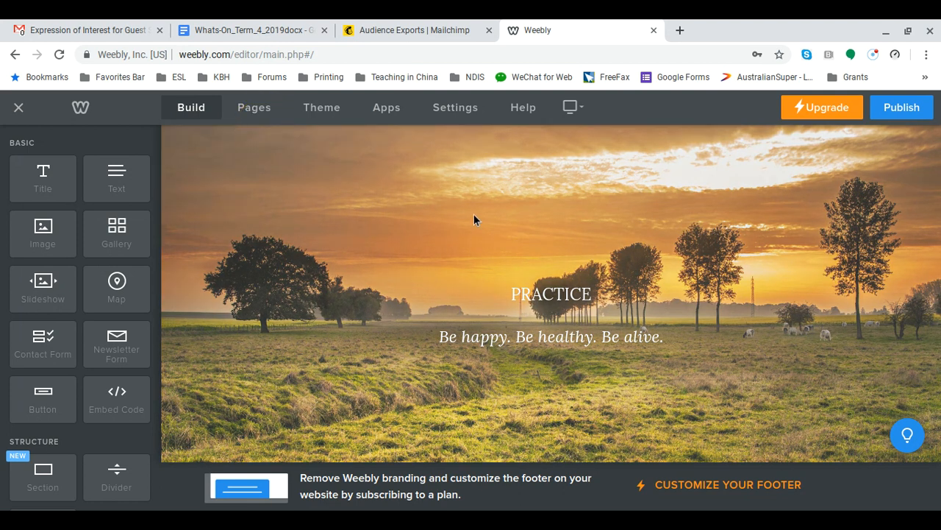
- Start replacing the header's background image and close the photo upload window to get to the stock backgrounds
{"action": "scroll", "coordinate": [474, 219], "scroll_direction": "down", "scroll_amount": 2}
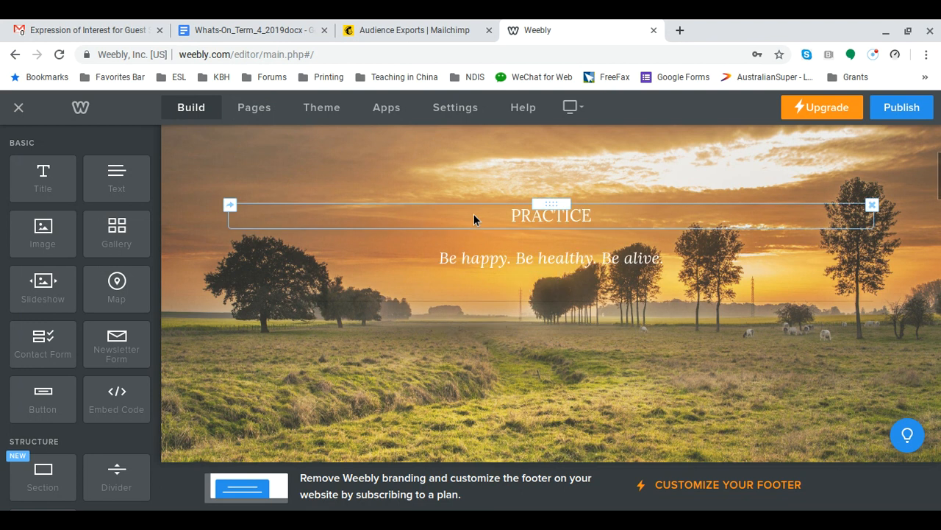
{"action": "scroll", "coordinate": [473, 218], "scroll_direction": "down", "scroll_amount": 5}
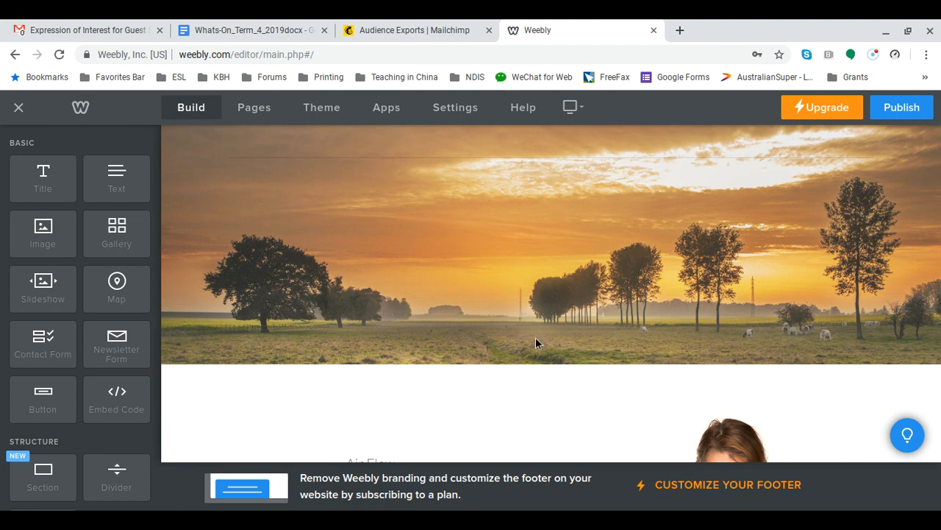
{"action": "scroll", "coordinate": [535, 339], "scroll_direction": "down", "scroll_amount": 2}
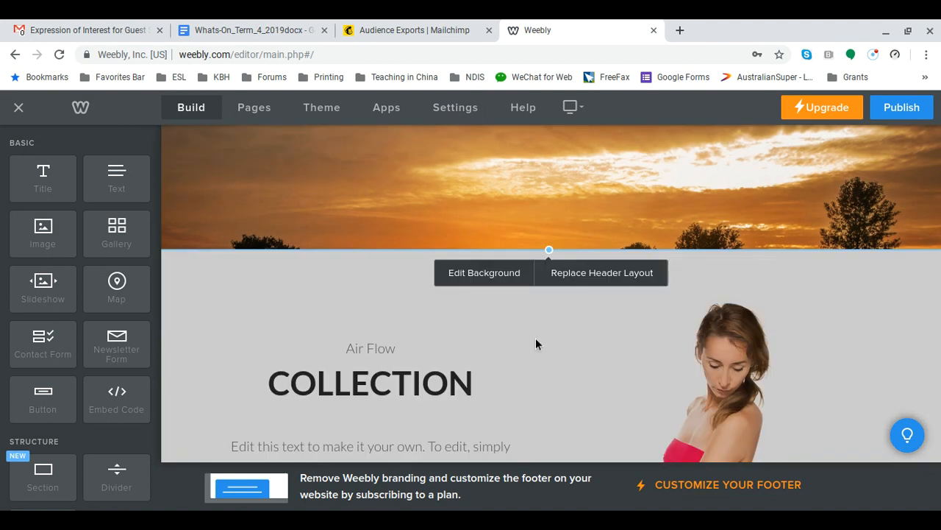
{"action": "left_click", "coordinate": [489, 274]}
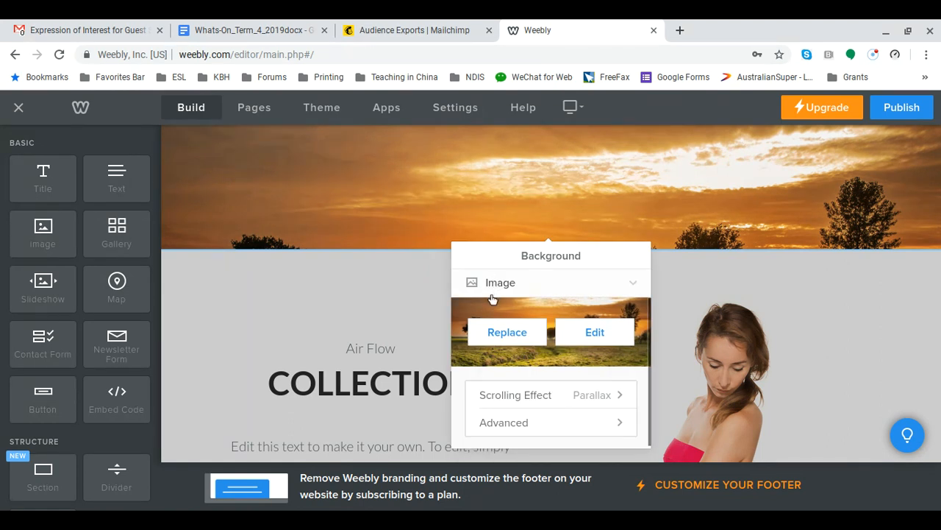
{"action": "left_click", "coordinate": [506, 335]}
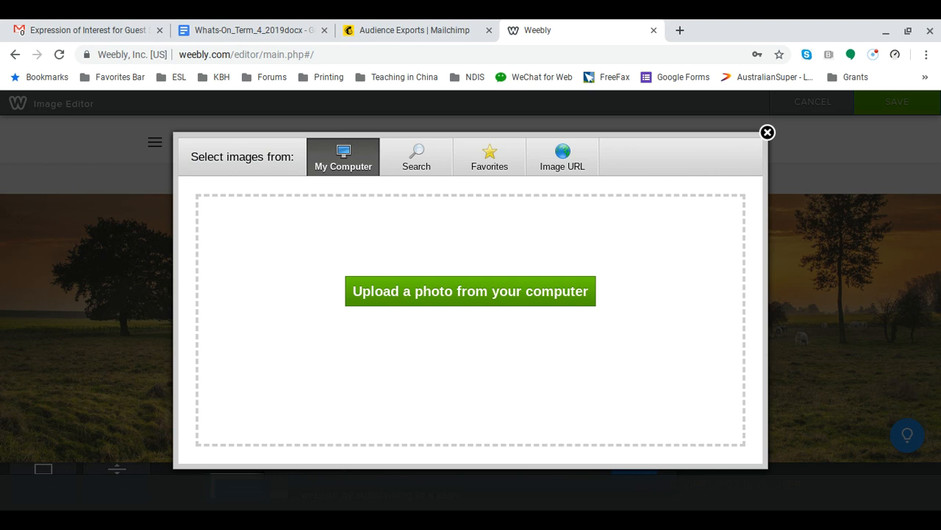
{"action": "double_click", "coordinate": [412, 234]}
{"action": "mouse_move", "coordinate": [367, 240]}
{"action": "left_mouse_down"}
{"action": "mouse_move", "coordinate": [343, 239]}
{"action": "mouse_move", "coordinate": [319, 311]}
{"action": "mouse_move", "coordinate": [442, 353]}
{"action": "mouse_move", "coordinate": [611, 328]}
{"action": "mouse_move", "coordinate": [523, 232]}
{"action": "mouse_move", "coordinate": [352, 240]}
{"action": "left_mouse_up"}
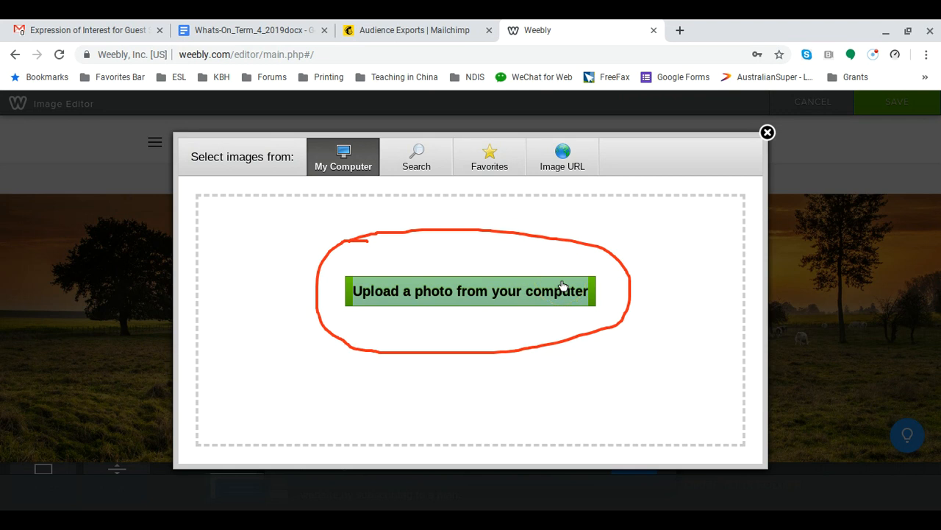
{"action": "left_click", "coordinate": [767, 134]}
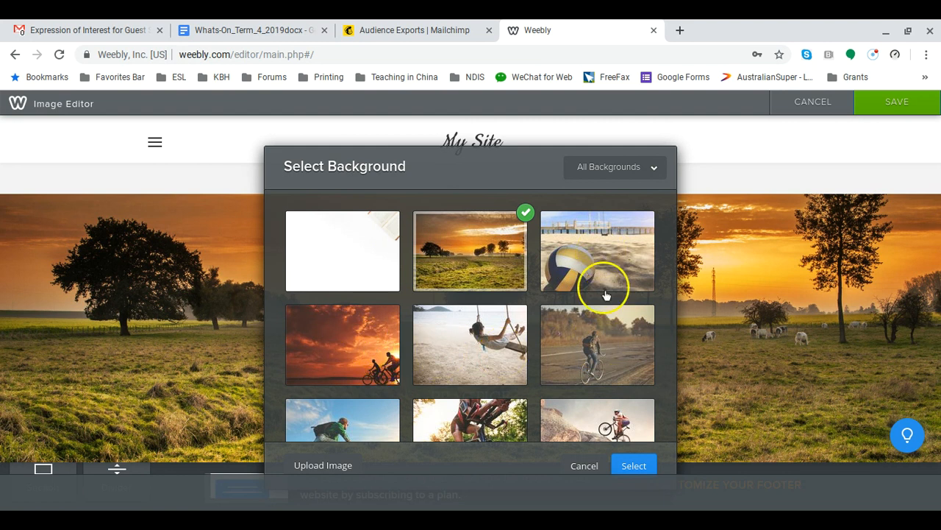
- Filter the stock backgrounds to Nature and select the picture of a pine forest and lake below rocky mountains
{"action": "left_click", "coordinate": [656, 173]}
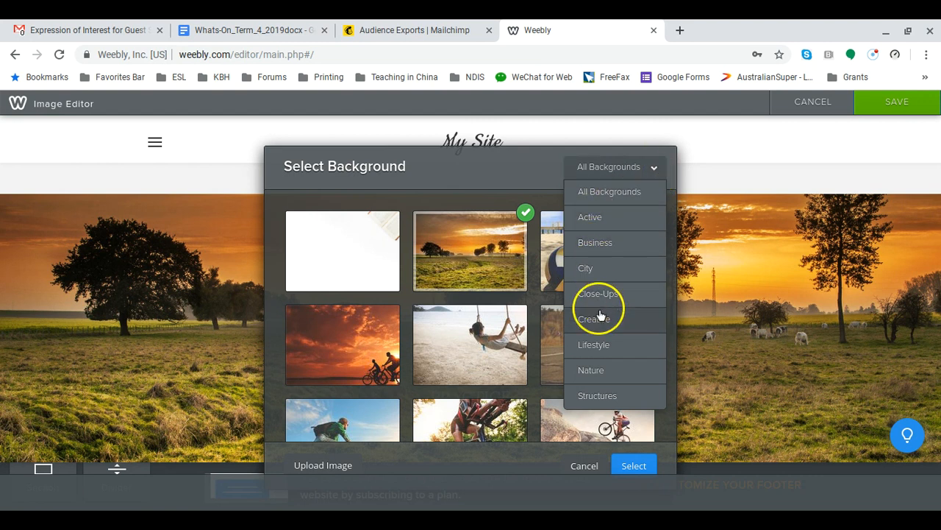
{"action": "left_click", "coordinate": [599, 371]}
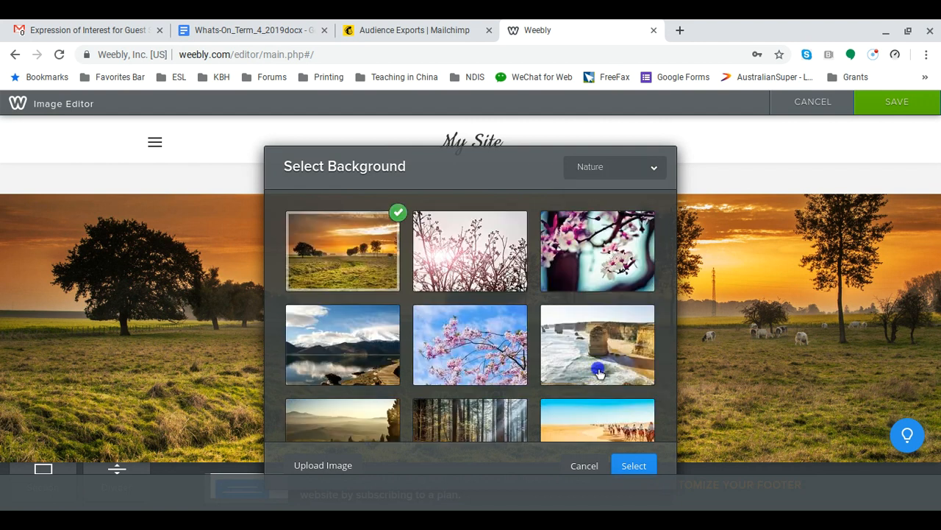
{"action": "scroll", "coordinate": [545, 315], "scroll_direction": "down", "scroll_amount": 2}
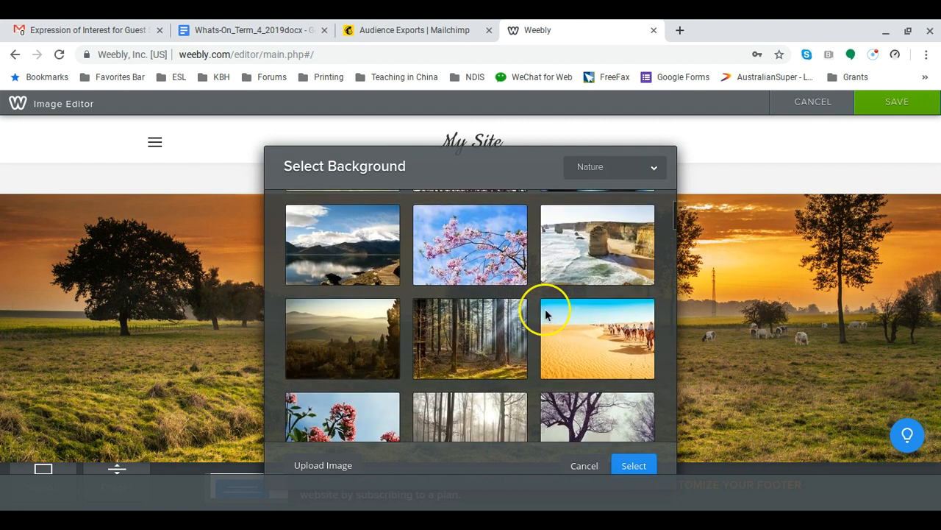
{"action": "scroll", "coordinate": [546, 315], "scroll_direction": "down", "scroll_amount": 3}
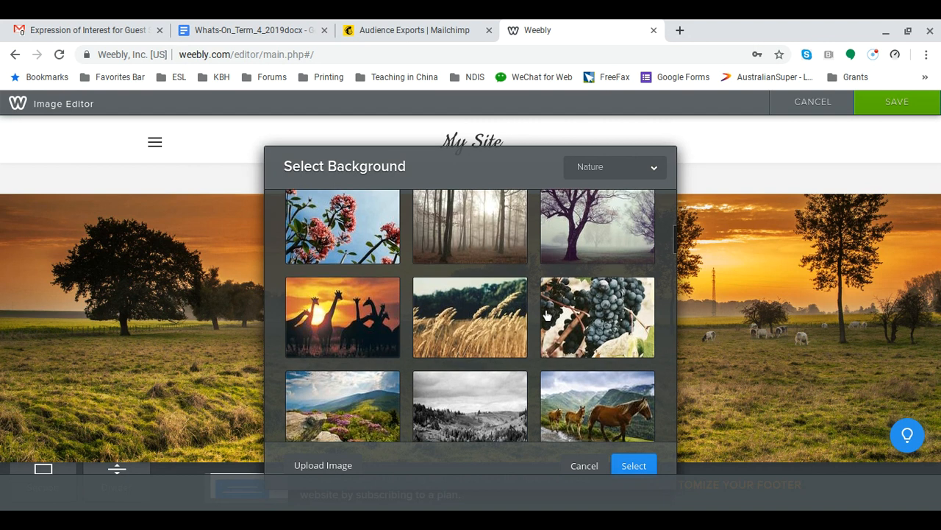
{"action": "scroll", "coordinate": [546, 315], "scroll_direction": "down", "scroll_amount": 3}
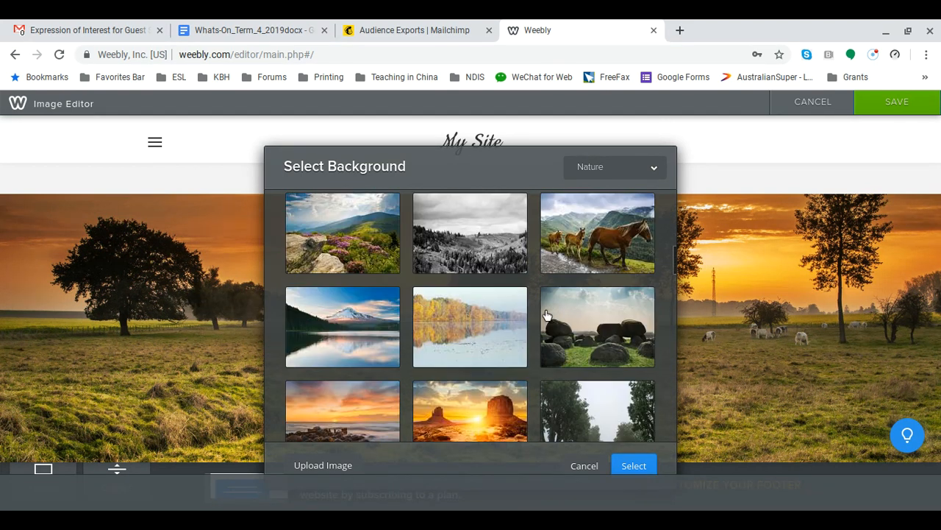
{"action": "scroll", "coordinate": [546, 315], "scroll_direction": "down", "scroll_amount": 3}
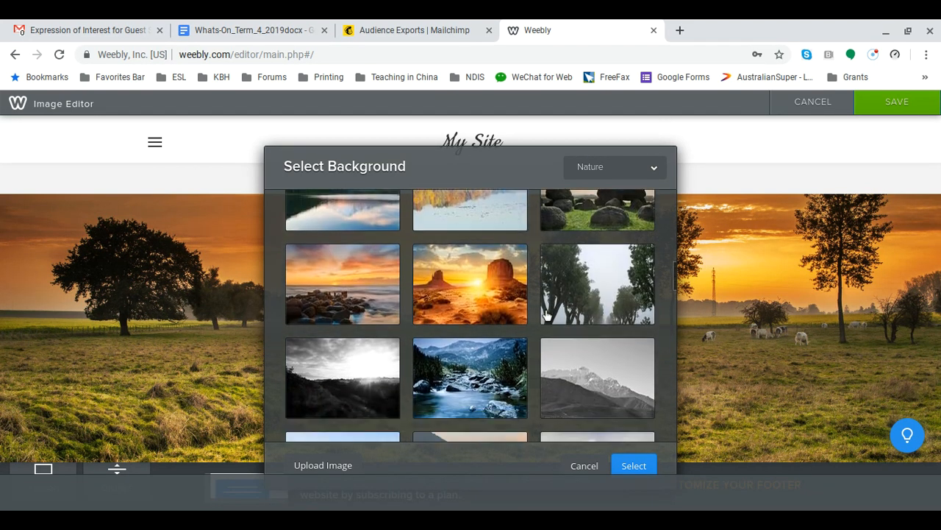
{"action": "scroll", "coordinate": [546, 314], "scroll_direction": "down", "scroll_amount": 2}
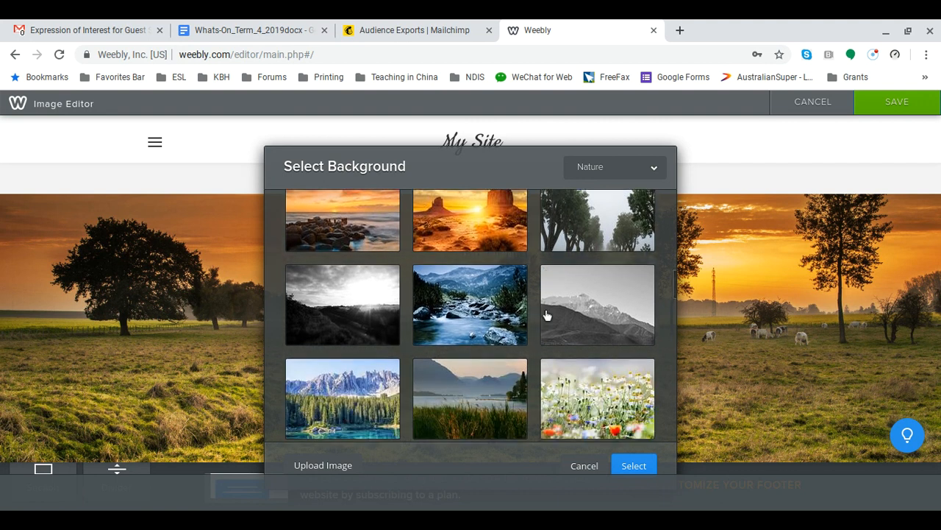
{"action": "scroll", "coordinate": [545, 314], "scroll_direction": "down", "scroll_amount": 2}
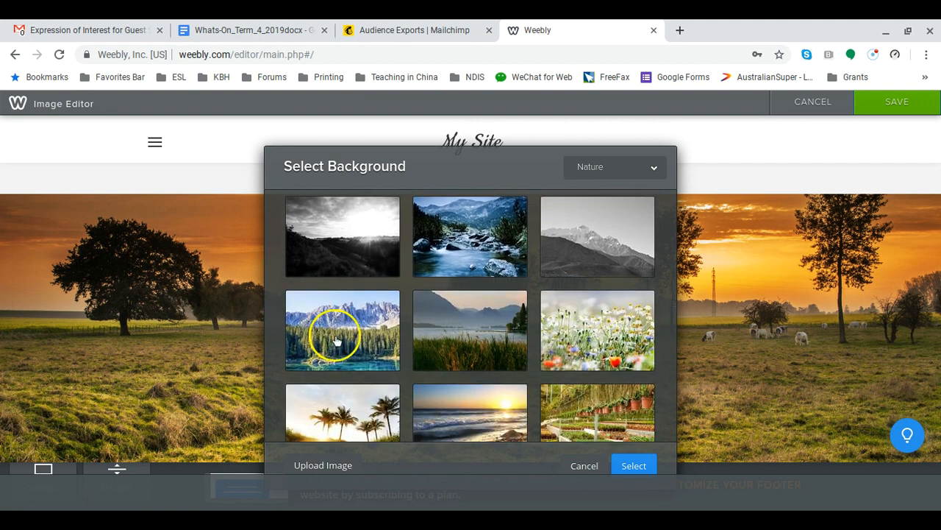
{"action": "left_click", "coordinate": [342, 341]}
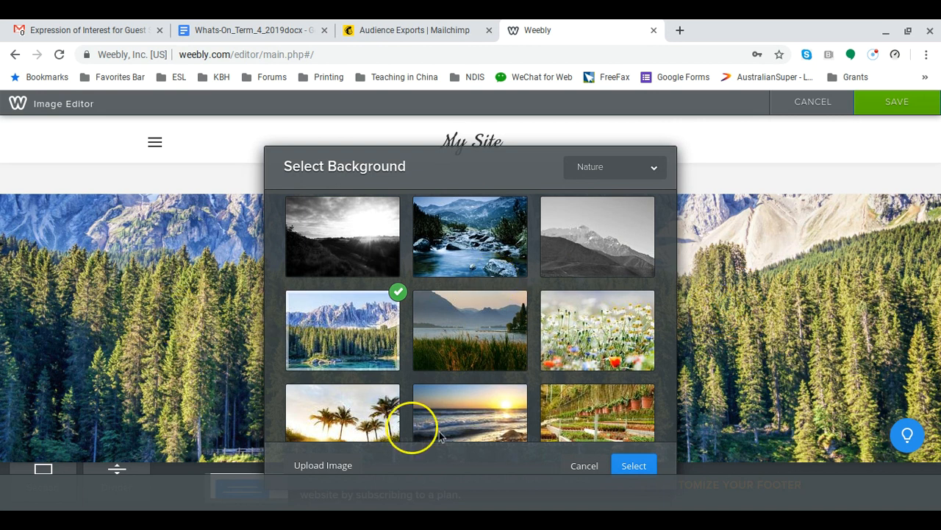
{"action": "left_click", "coordinate": [634, 466]}
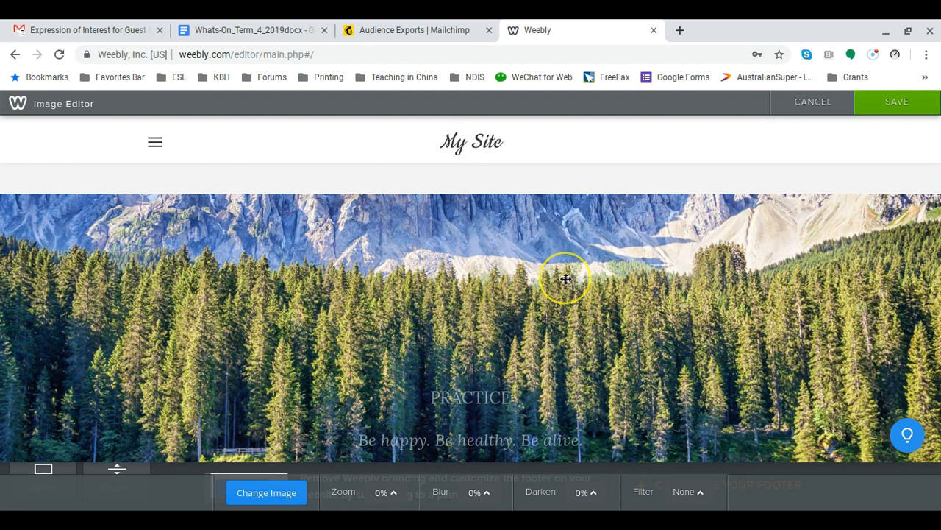
- Shift the new header image slightly upward within its frame and save the background
{"action": "left_click_drag", "start_coordinate": [561, 265], "coordinate": [584, 250]}
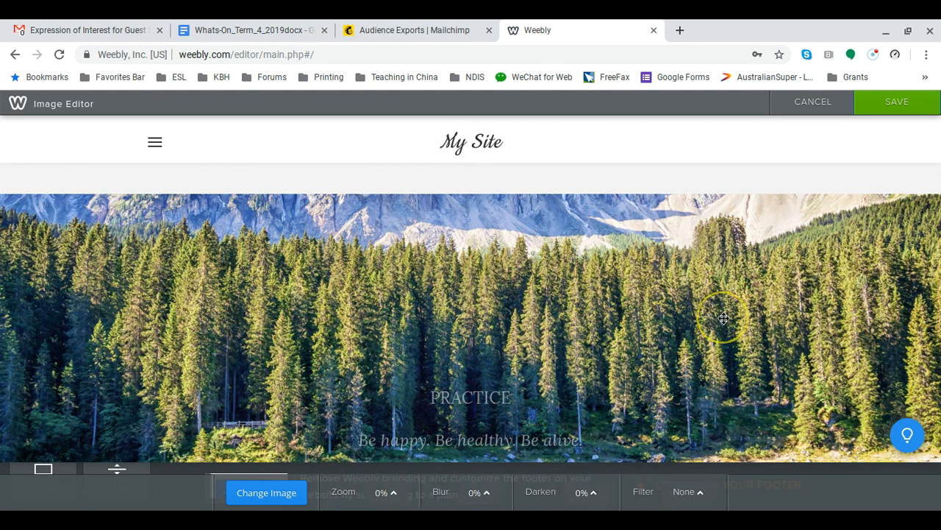
{"action": "left_click", "coordinate": [896, 106]}
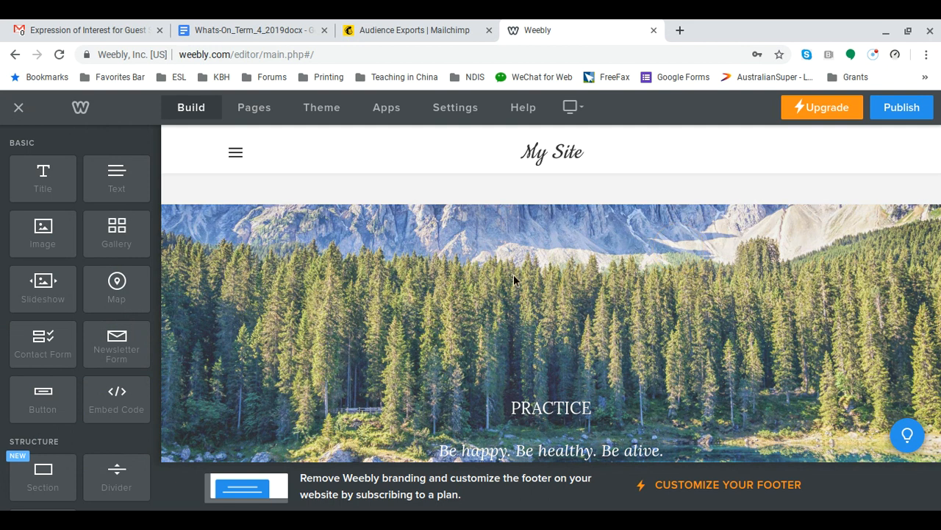
- Add a Title element to the header between the PRACTICE heading and the "Be happy. Be healthy. Be alive." line
{"action": "scroll", "coordinate": [650, 299], "scroll_direction": "down", "scroll_amount": 2}
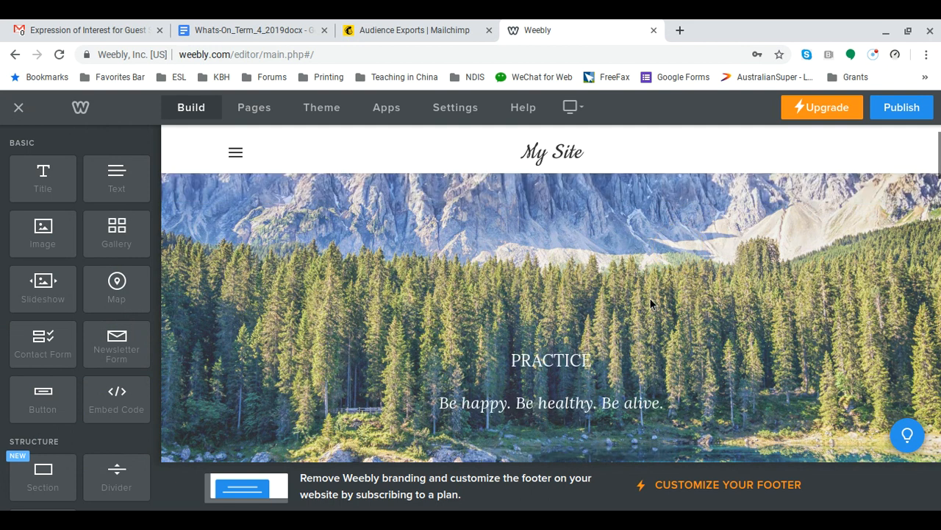
{"action": "scroll", "coordinate": [650, 300], "scroll_direction": "down", "scroll_amount": 4}
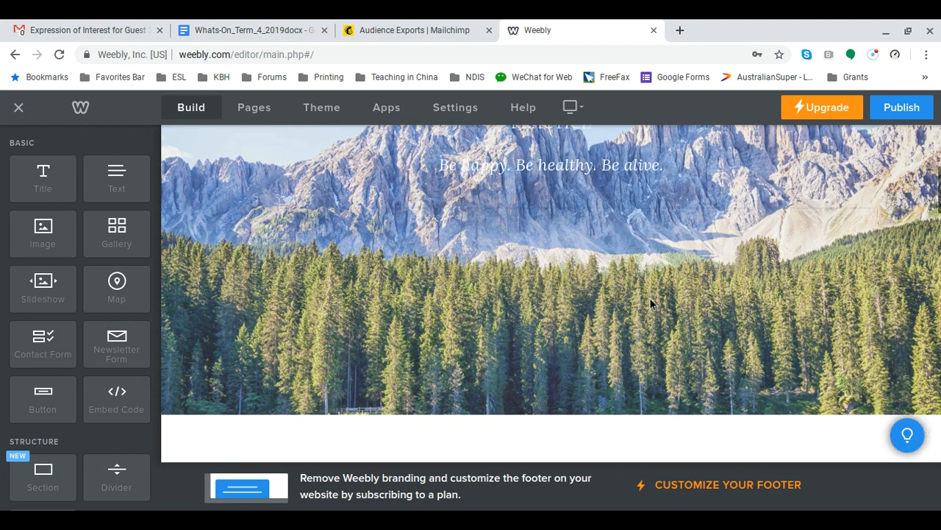
{"action": "scroll", "coordinate": [651, 298], "scroll_direction": "up", "scroll_amount": 3}
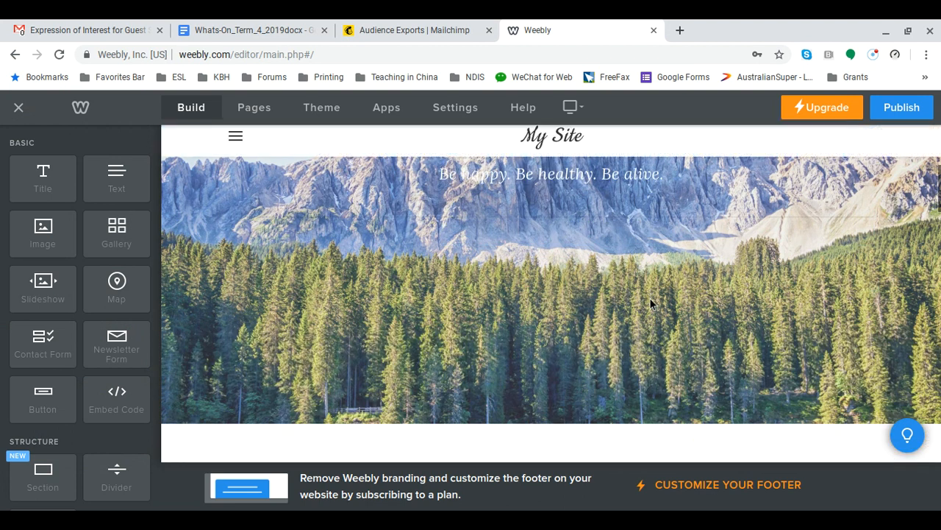
{"action": "scroll", "coordinate": [650, 299], "scroll_direction": "up", "scroll_amount": 3}
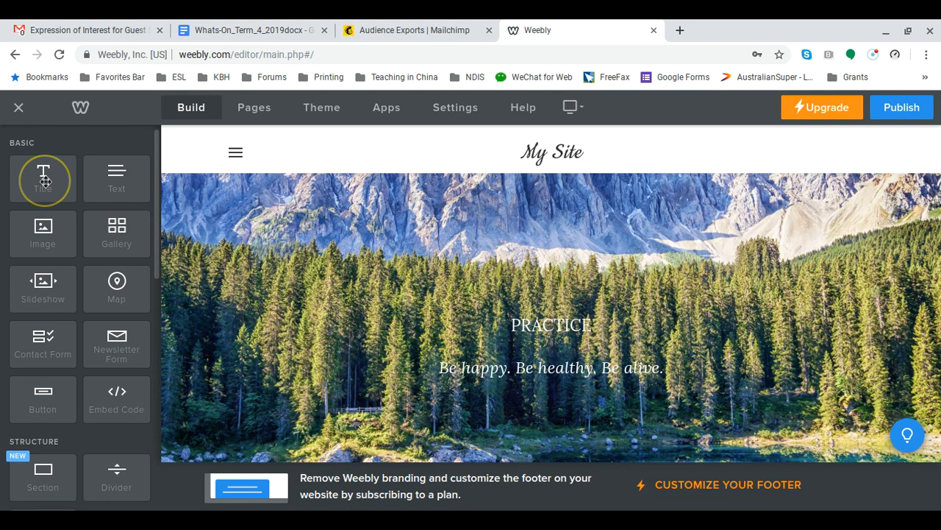
{"action": "left_click", "coordinate": [45, 182]}
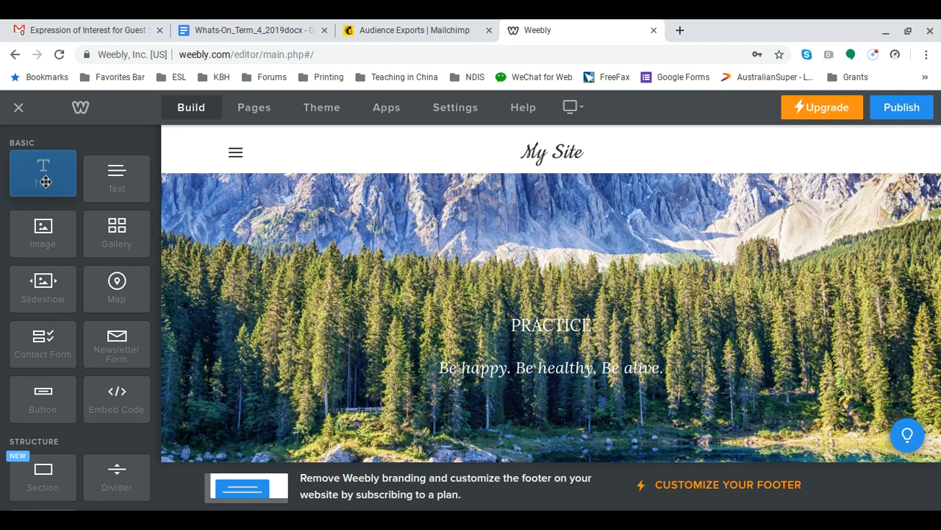
{"action": "left_click_drag", "start_coordinate": [45, 182], "coordinate": [592, 343]}
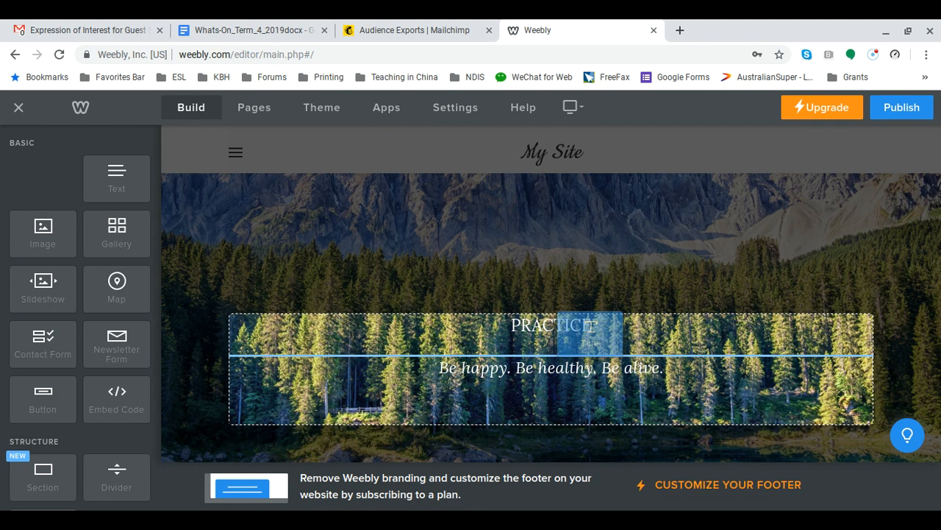
{"action": "left_click_drag", "start_coordinate": [592, 344], "coordinate": [594, 348]}
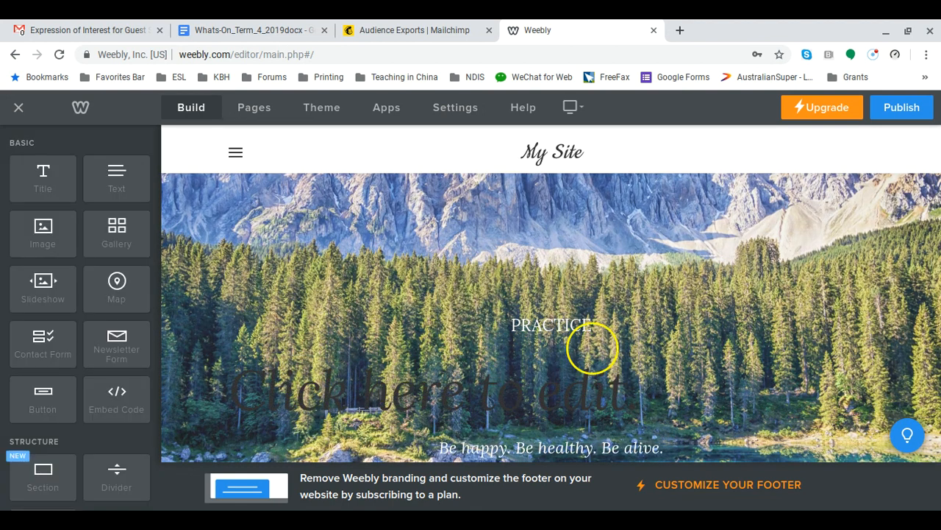
- Replace the new title's placeholder text with "Rock Climbing"
{"action": "scroll", "coordinate": [671, 328], "scroll_direction": "down", "scroll_amount": 1}
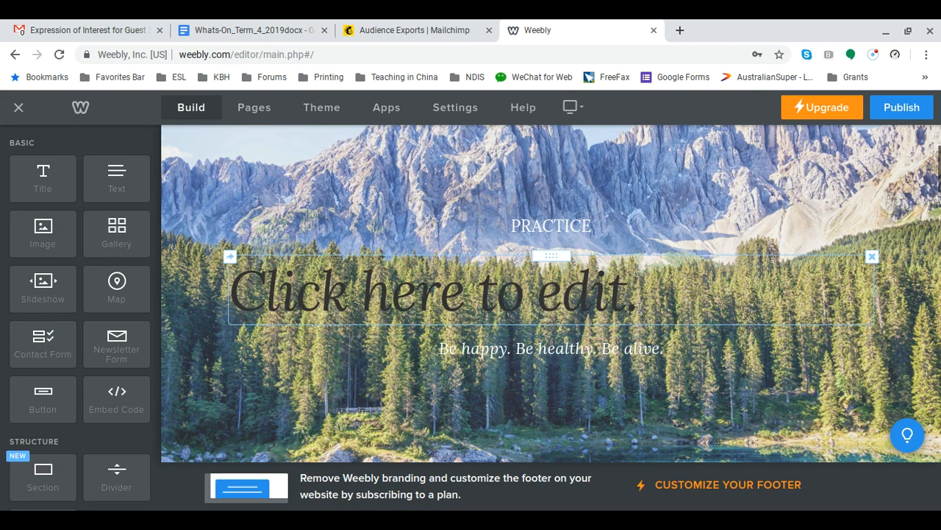
{"action": "left_click", "coordinate": [647, 295]}
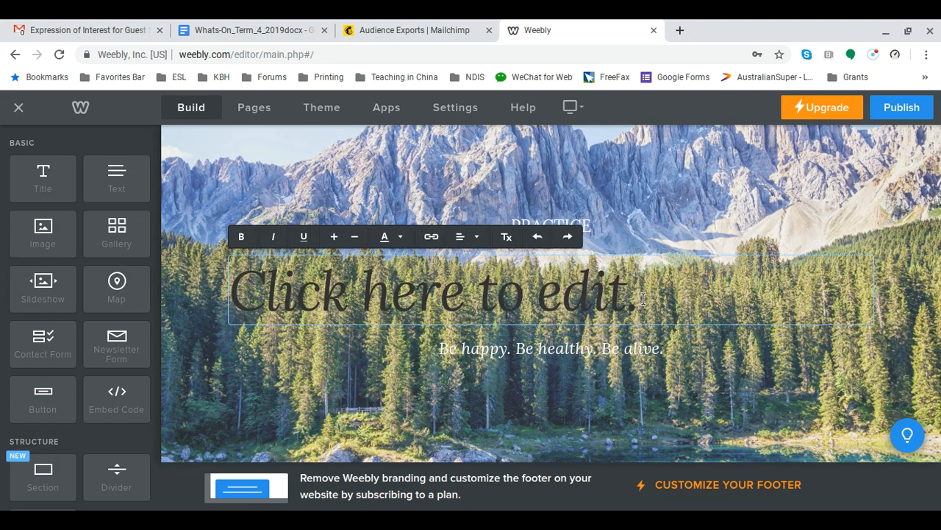
{"action": "left_click_drag", "start_coordinate": [641, 298], "coordinate": [238, 293]}
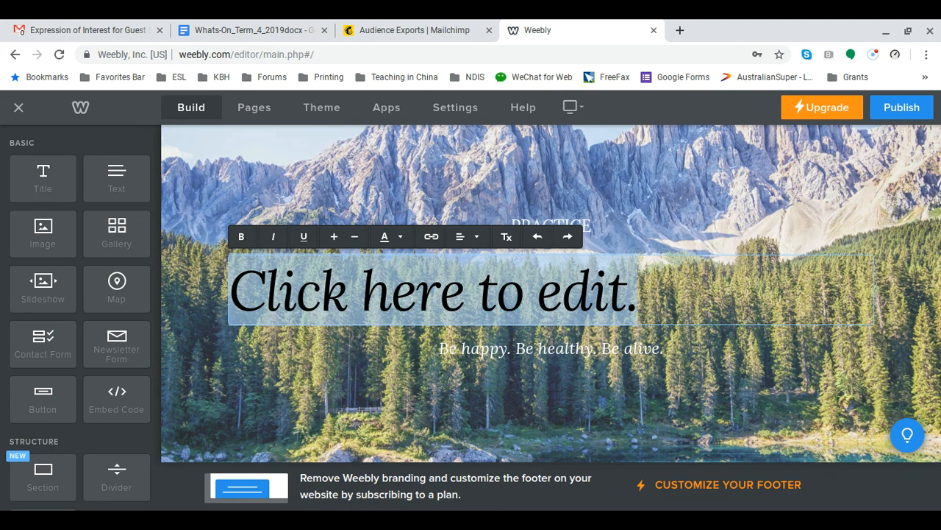
{"action": "type", "text": "R"}
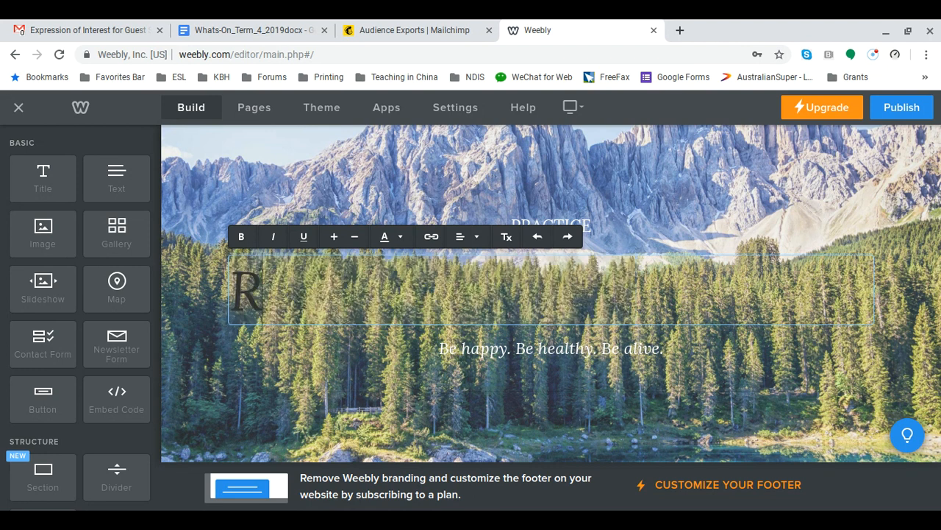
{"action": "type", "text": "ock Clim"}
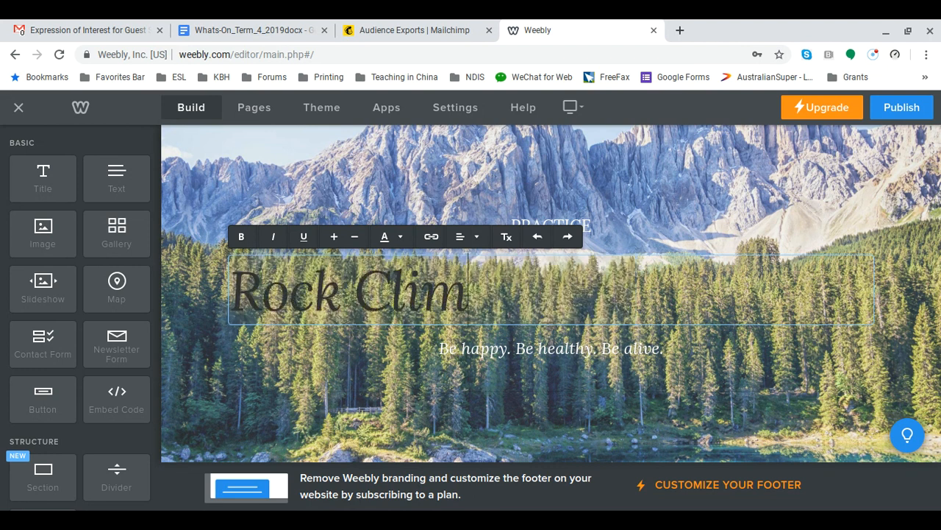
{"action": "type", "text": "bing"}
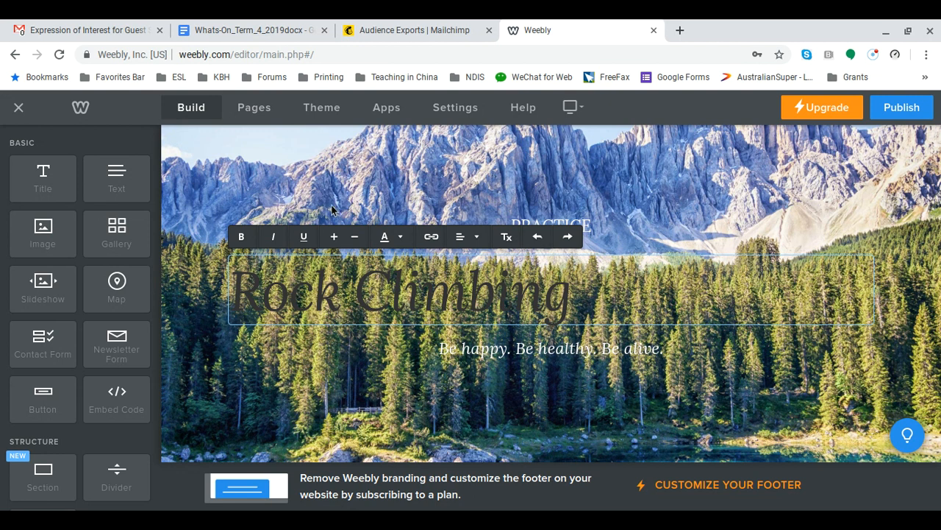
{"action": "left_click", "coordinate": [235, 206]}
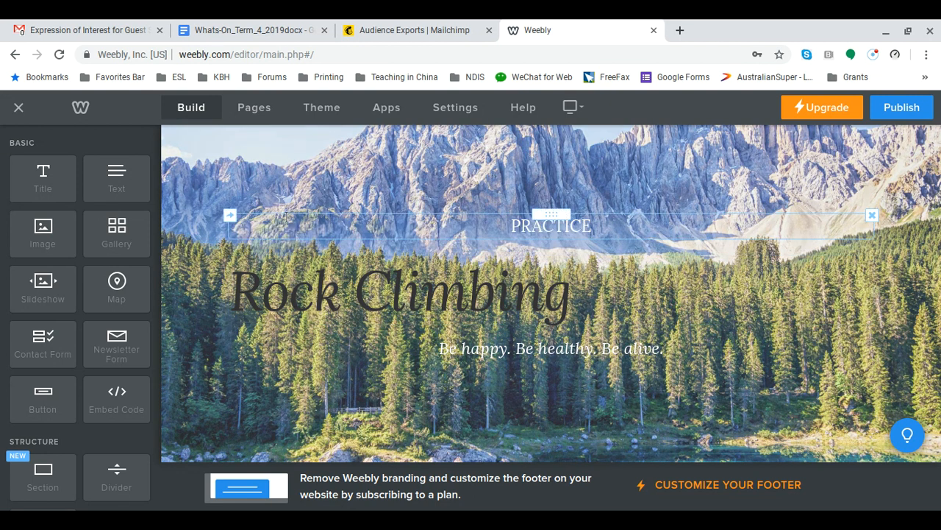
{"action": "left_click", "coordinate": [329, 259]}
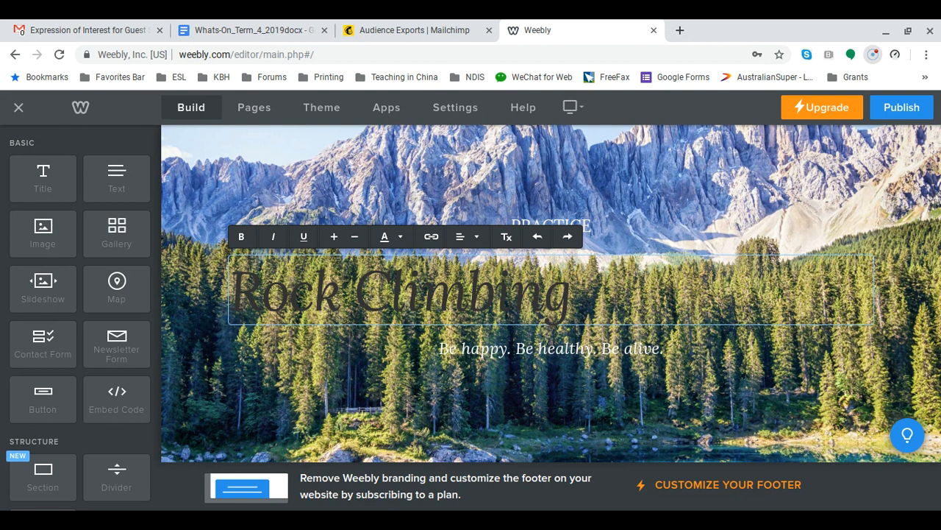
{"action": "left_click", "coordinate": [599, 193]}
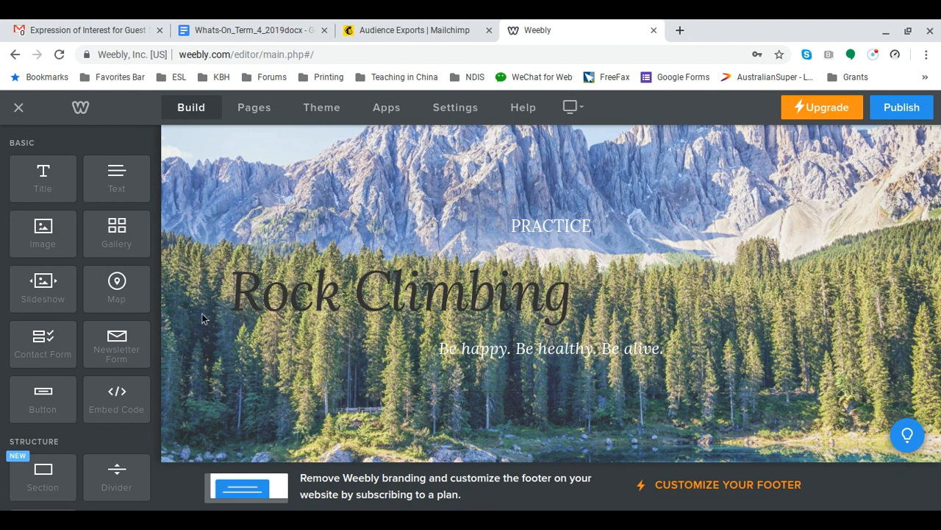
{"action": "scroll", "coordinate": [309, 324], "scroll_direction": "down", "scroll_amount": 3}
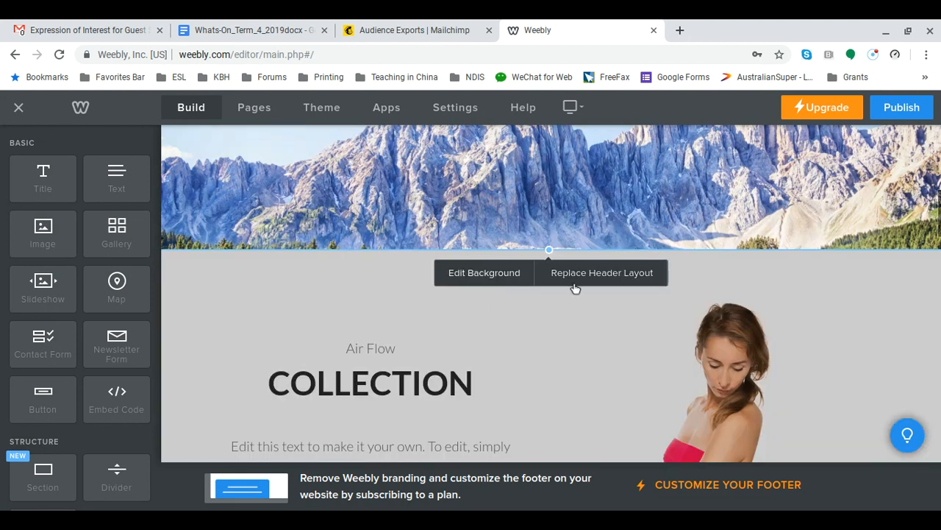
{"action": "scroll", "coordinate": [576, 282], "scroll_direction": "up", "scroll_amount": 1}
{"action": "scroll", "coordinate": [577, 281], "scroll_direction": "up", "scroll_amount": 1}
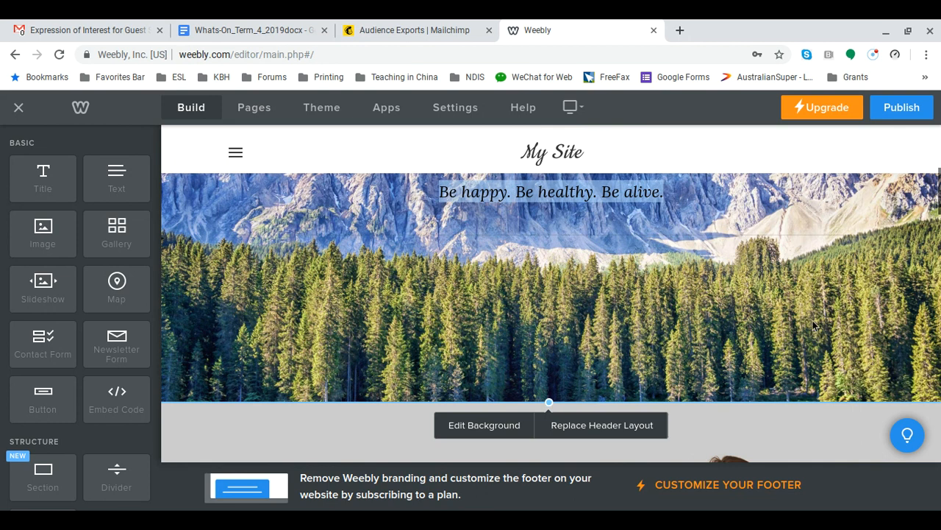
{"action": "scroll", "coordinate": [814, 319], "scroll_direction": "up", "scroll_amount": 1}
{"action": "scroll", "coordinate": [816, 313], "scroll_direction": "up", "scroll_amount": 1}
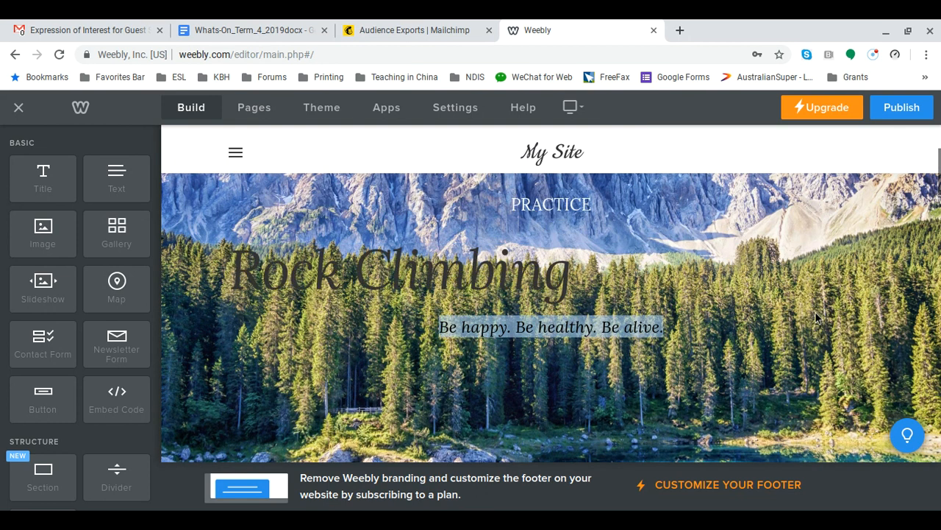
- Try to change the text color of the "Rock Climbing" title to light grey
{"action": "left_click", "coordinate": [598, 277]}
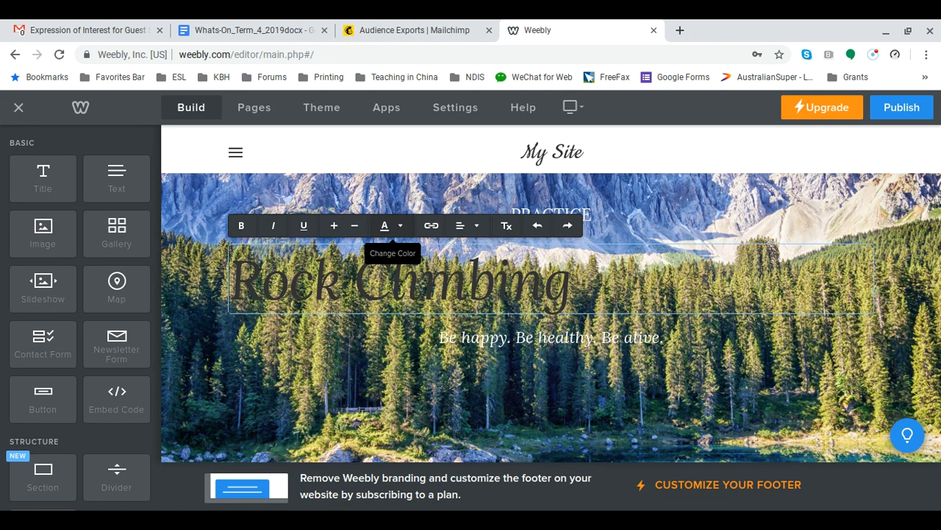
{"action": "left_click", "coordinate": [390, 232]}
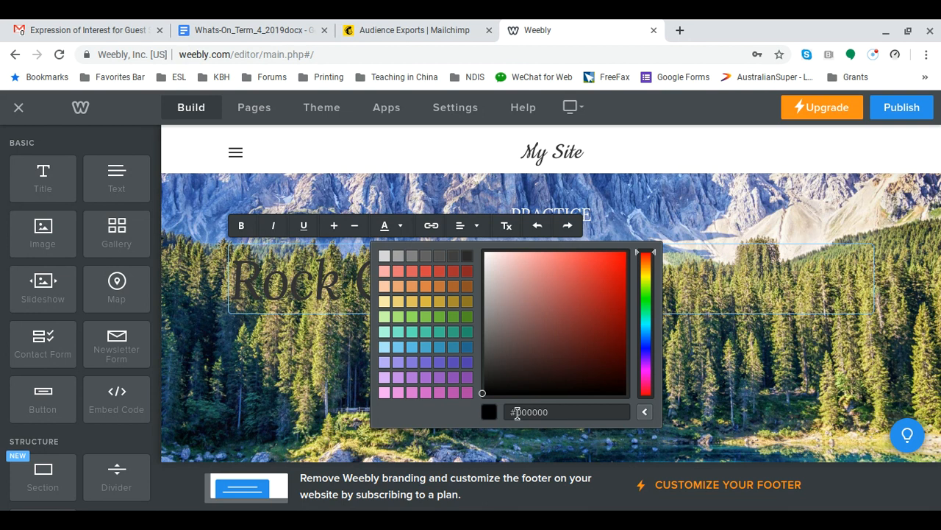
{"action": "left_click", "coordinate": [384, 259]}
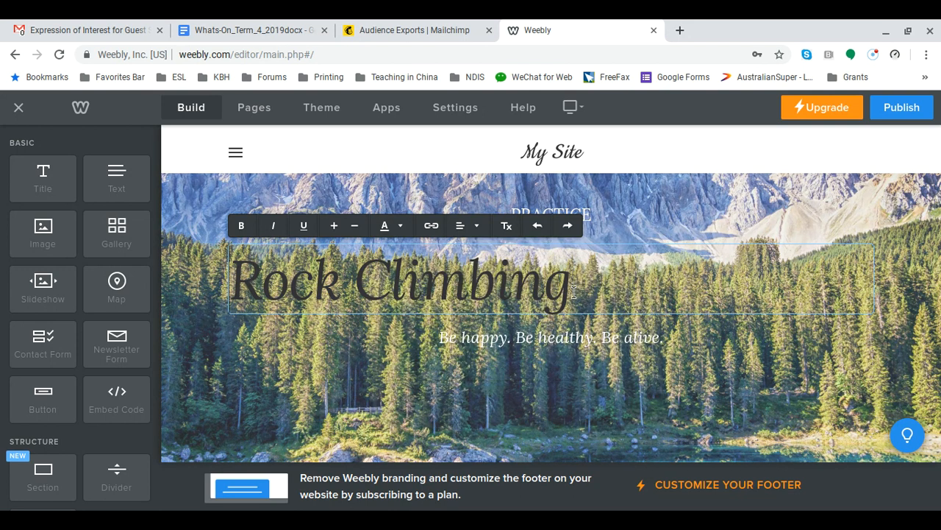
- Select all the text of the "Rock Climbing" title and set its color to light grey
{"action": "left_click_drag", "start_coordinate": [573, 289], "coordinate": [234, 285]}
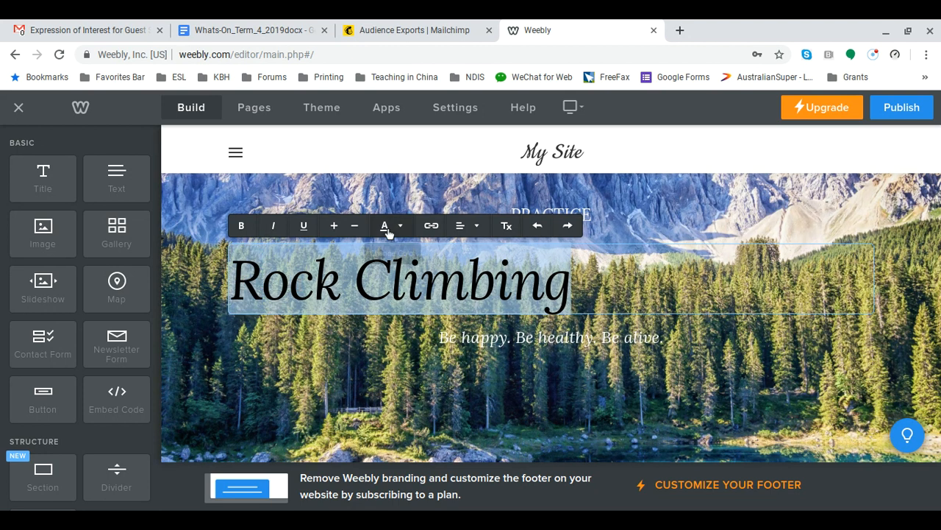
{"action": "left_click", "coordinate": [390, 227]}
{"action": "left_click", "coordinate": [672, 410]}
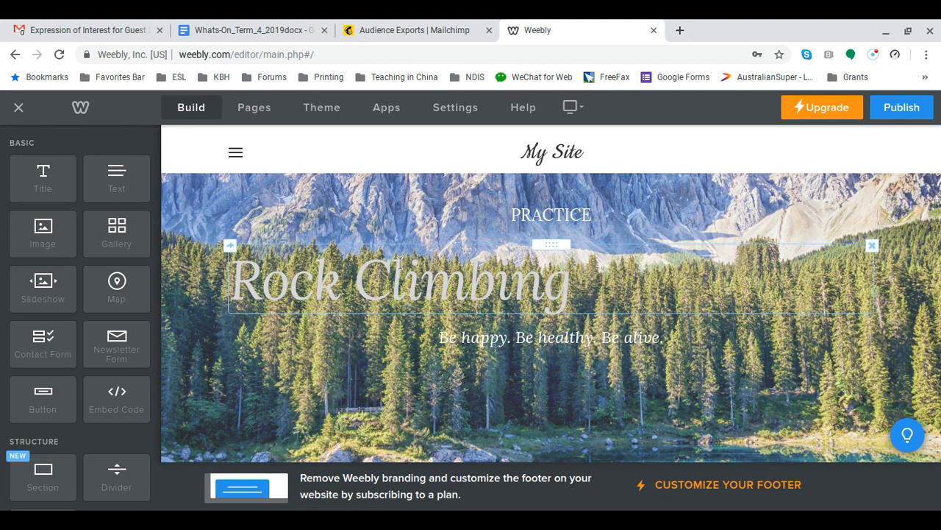
- Center the "Rock Climbing" title horizontally in the header and leave text editing
{"action": "left_click", "coordinate": [523, 289]}
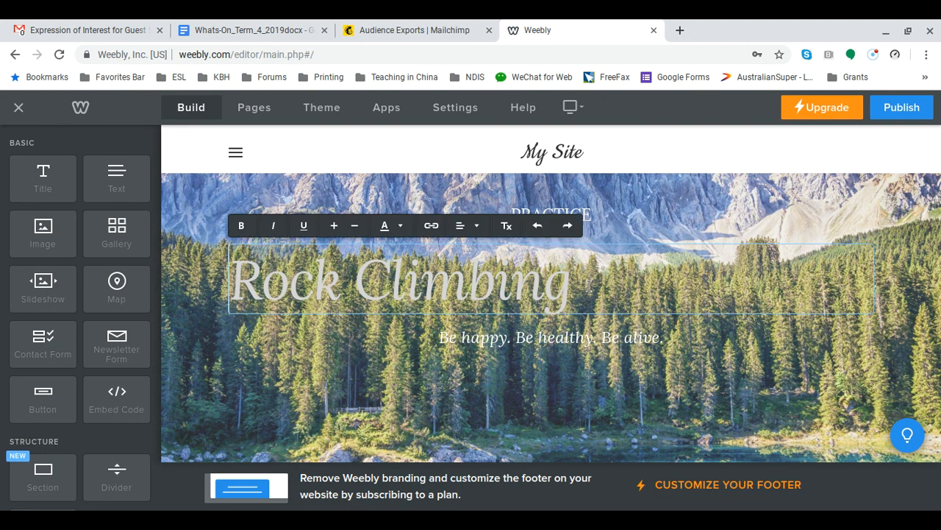
{"action": "left_click", "coordinate": [478, 226]}
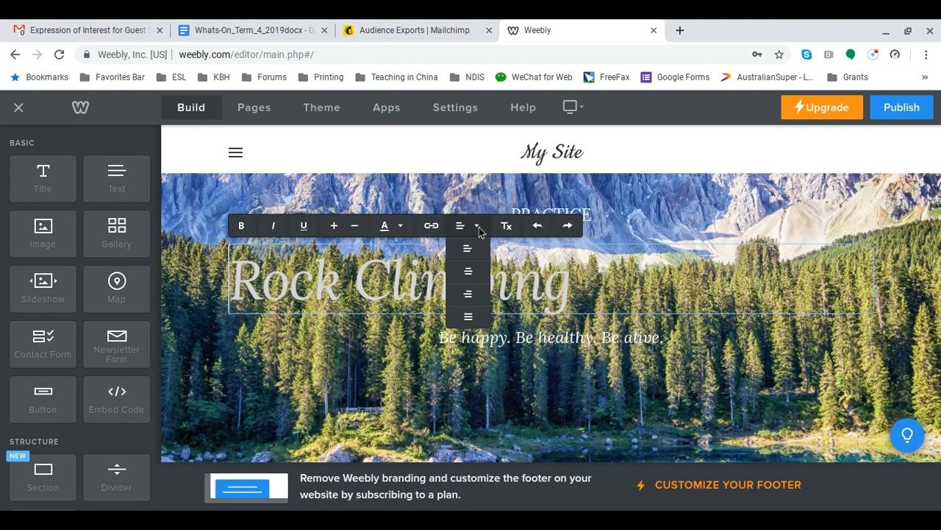
{"action": "left_click", "coordinate": [468, 271]}
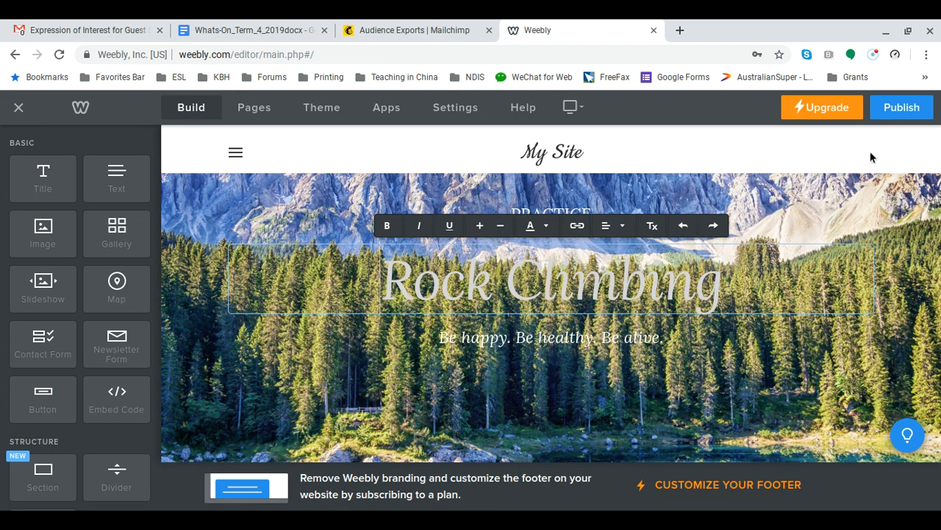
{"action": "left_click", "coordinate": [898, 122]}
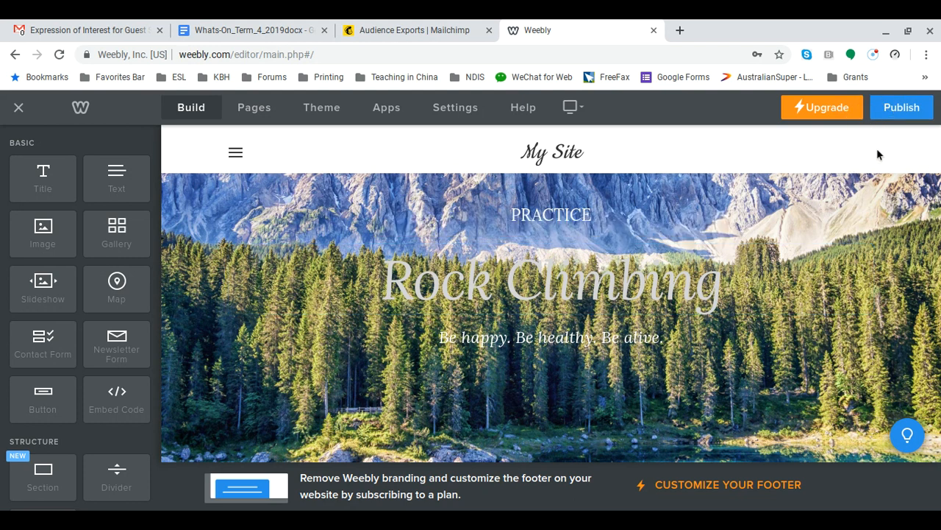
- Publish the website with the updated home page header
{"action": "left_click", "coordinate": [897, 108]}
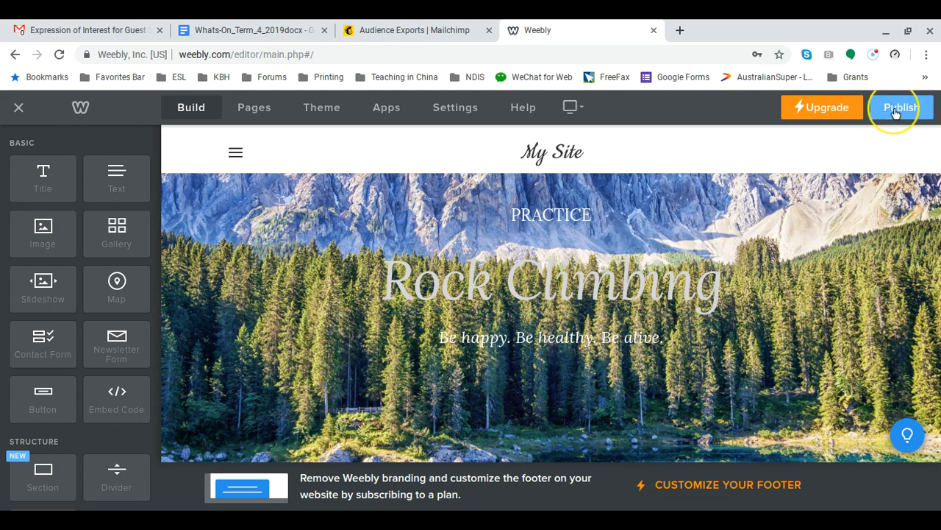
{"action": "left_click", "coordinate": [902, 108]}
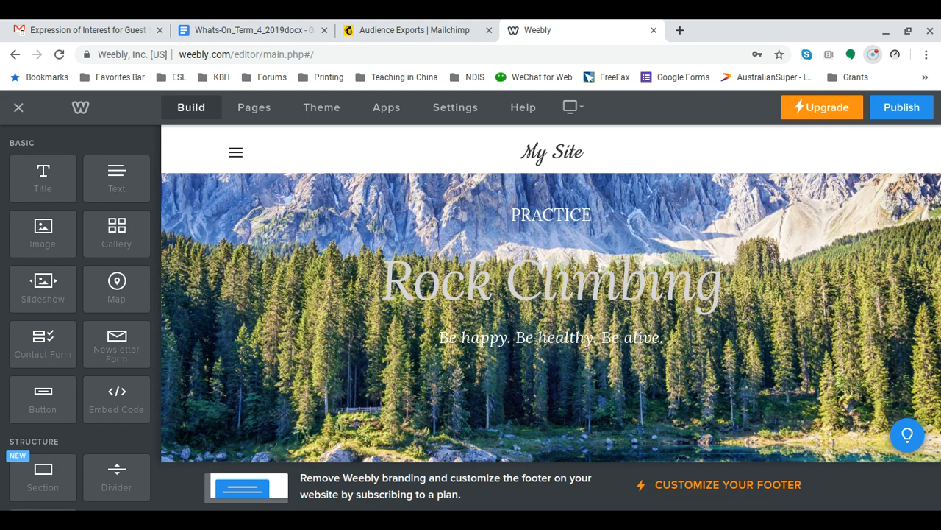
{"action": "left_click", "coordinate": [907, 110]}
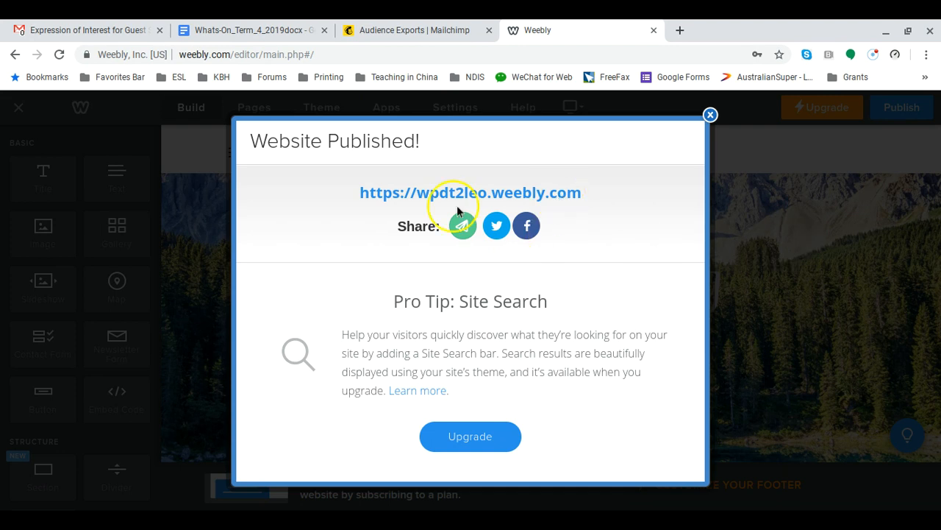
- Open the published website from its link, look over the home page header, and close it to return to the editor
{"action": "left_click", "coordinate": [427, 193]}
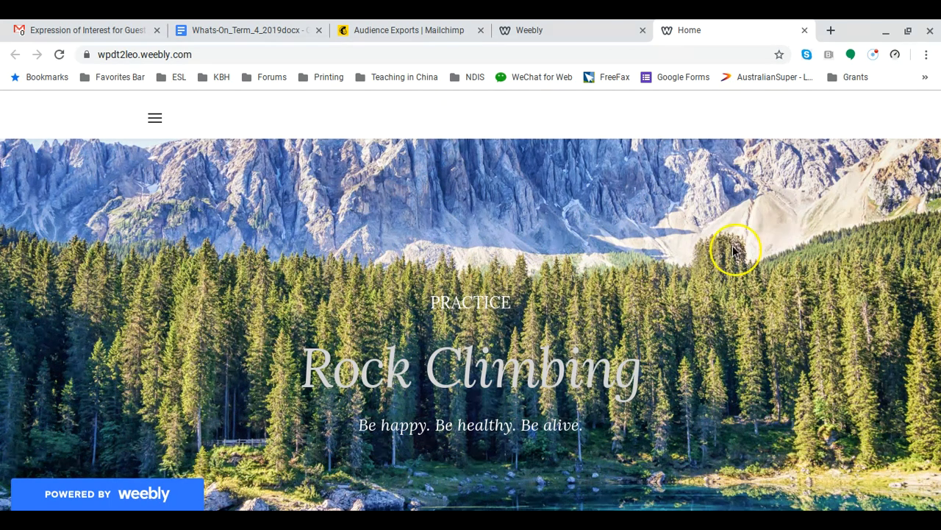
{"action": "scroll", "coordinate": [750, 259], "scroll_direction": "down", "scroll_amount": 3}
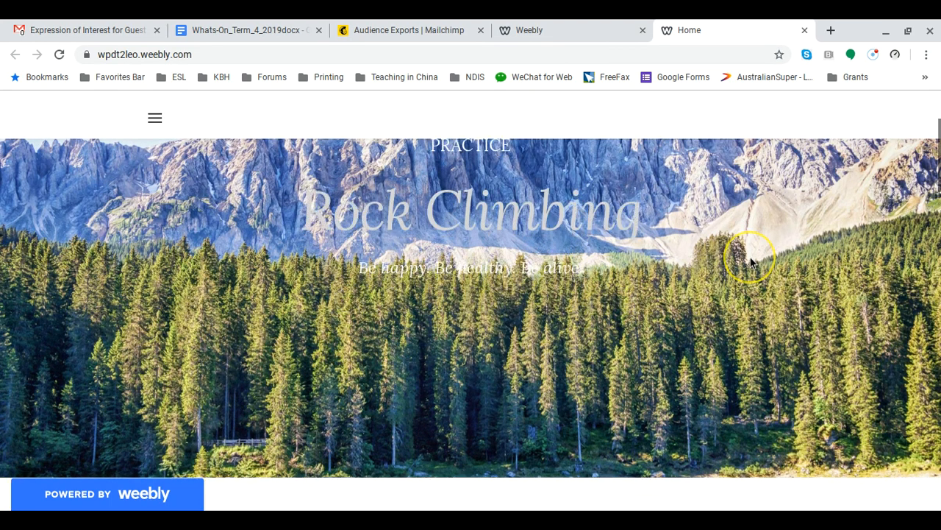
{"action": "scroll", "coordinate": [750, 261], "scroll_direction": "down", "scroll_amount": 3}
{"action": "scroll", "coordinate": [750, 261], "scroll_direction": "up", "scroll_amount": 6}
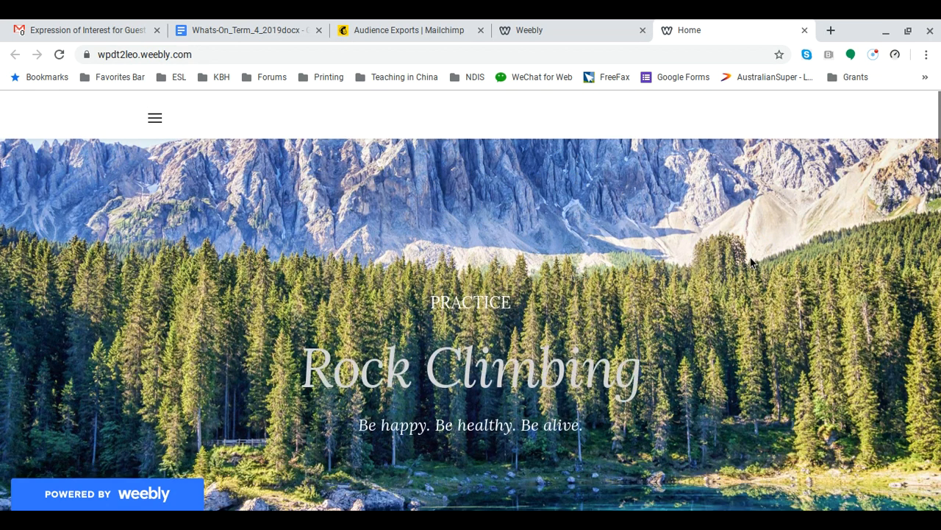
{"action": "left_click", "coordinate": [805, 31]}
{"action": "left_click", "coordinate": [712, 118]}
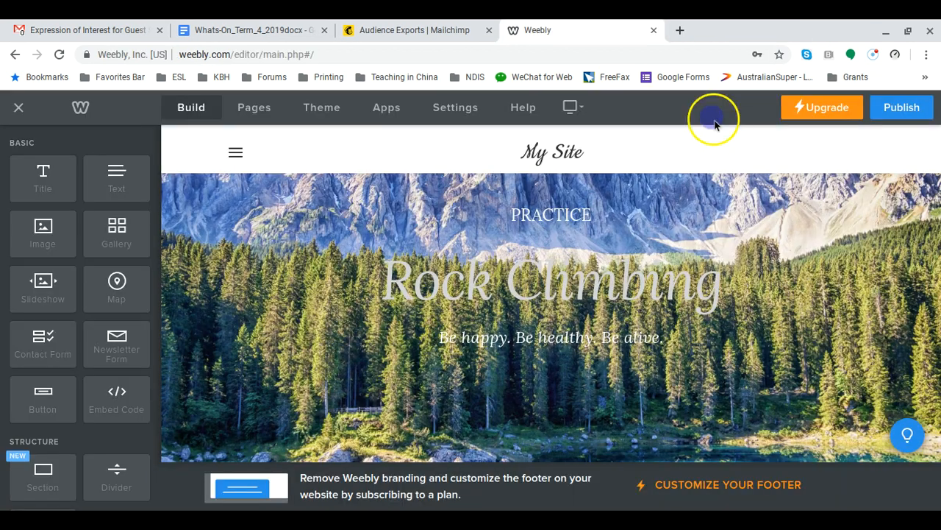